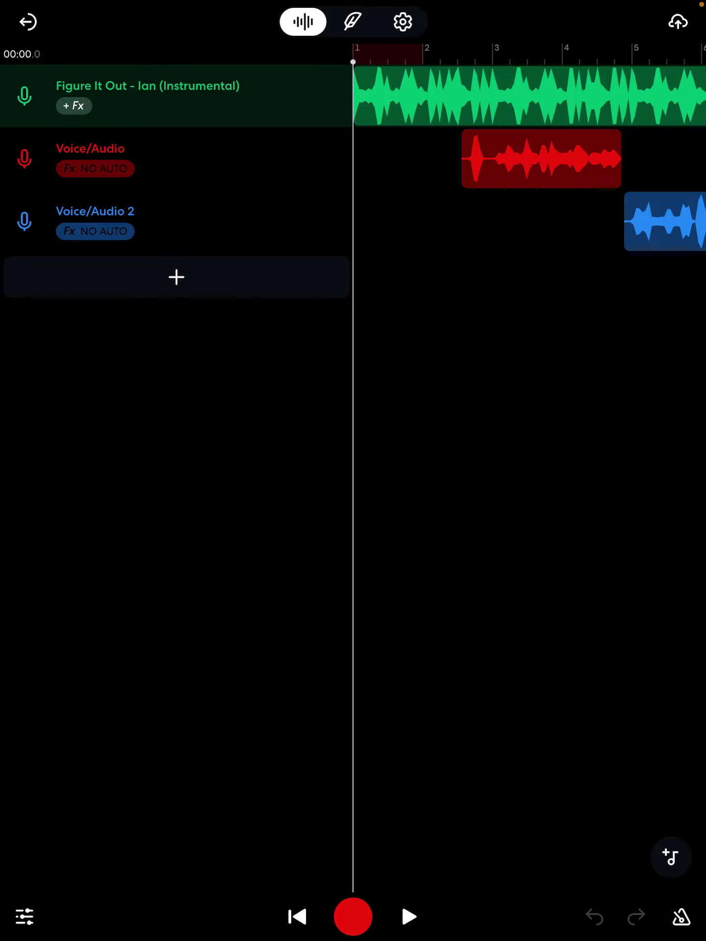
- Select the Figure It Out instrumental track and bring up the mixer
left_click(90, 148)
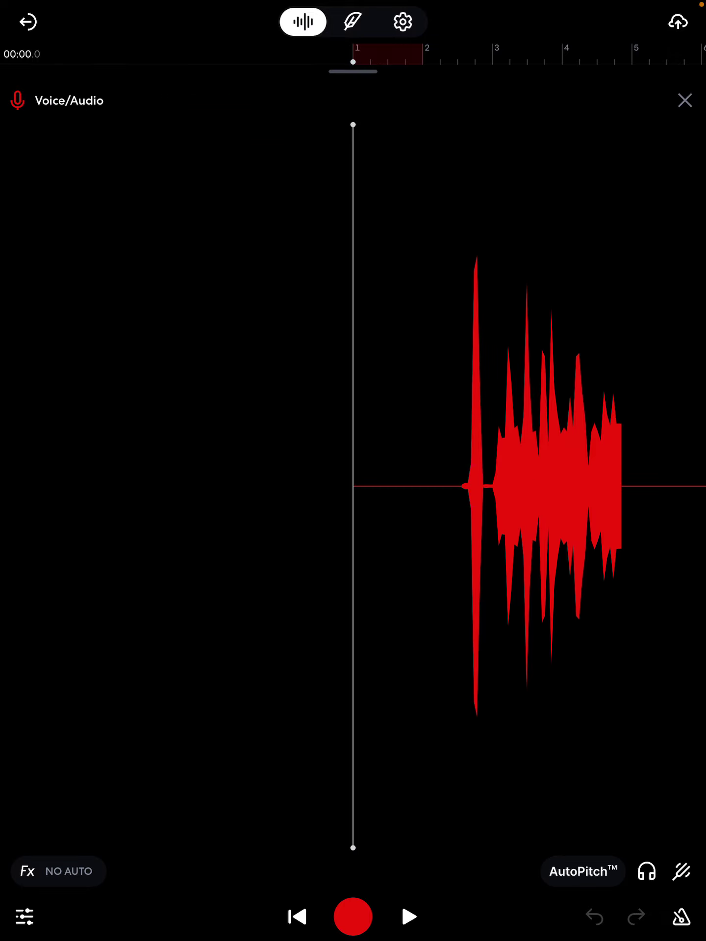
left_click(684, 101)
left_click(147, 95)
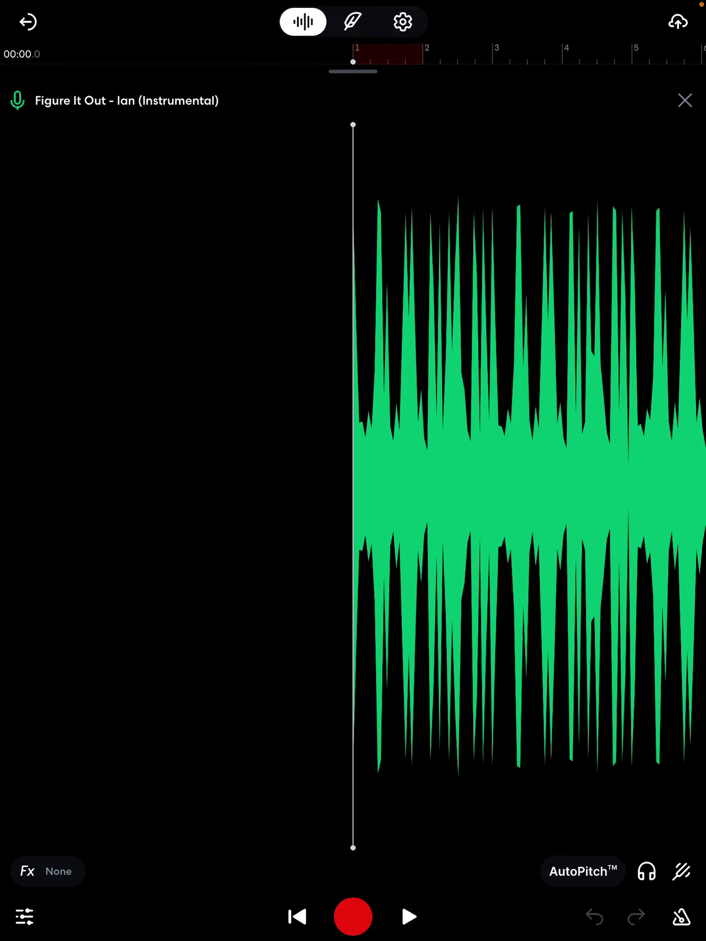
left_click(685, 98)
left_click(25, 916)
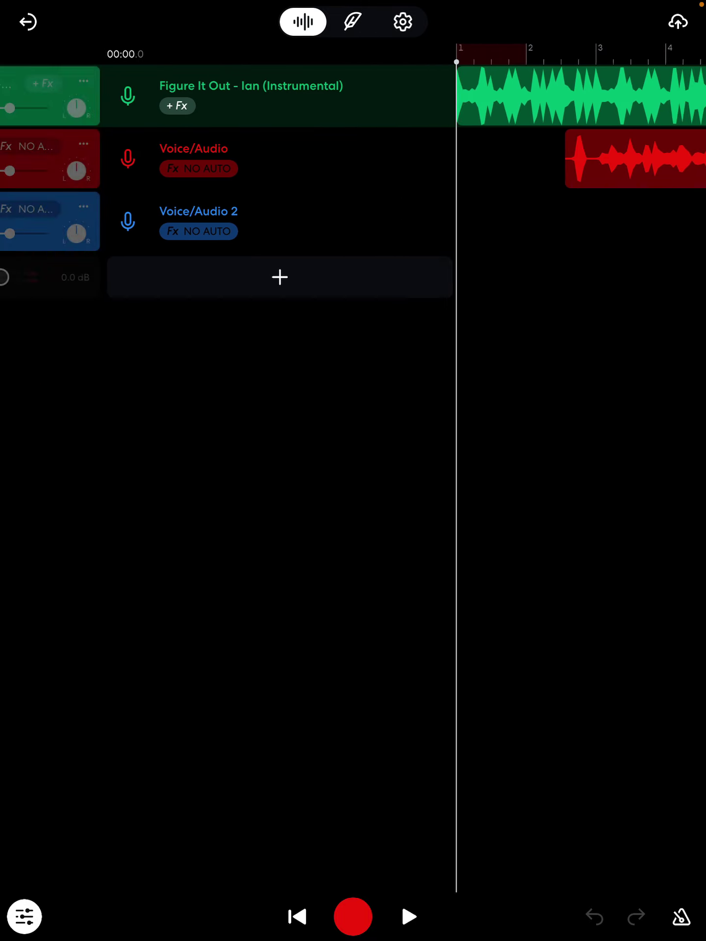
- Mute Figure It Out after briefly soloing it, then play only the two voice tracks
left_click(213, 82)
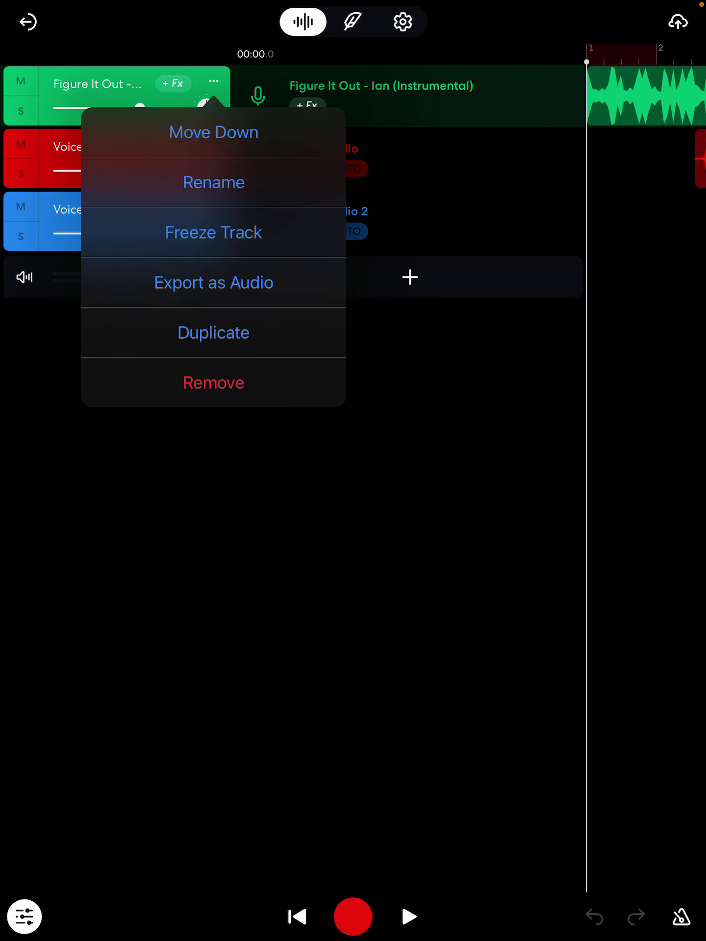
left_click(21, 110)
left_click(20, 111)
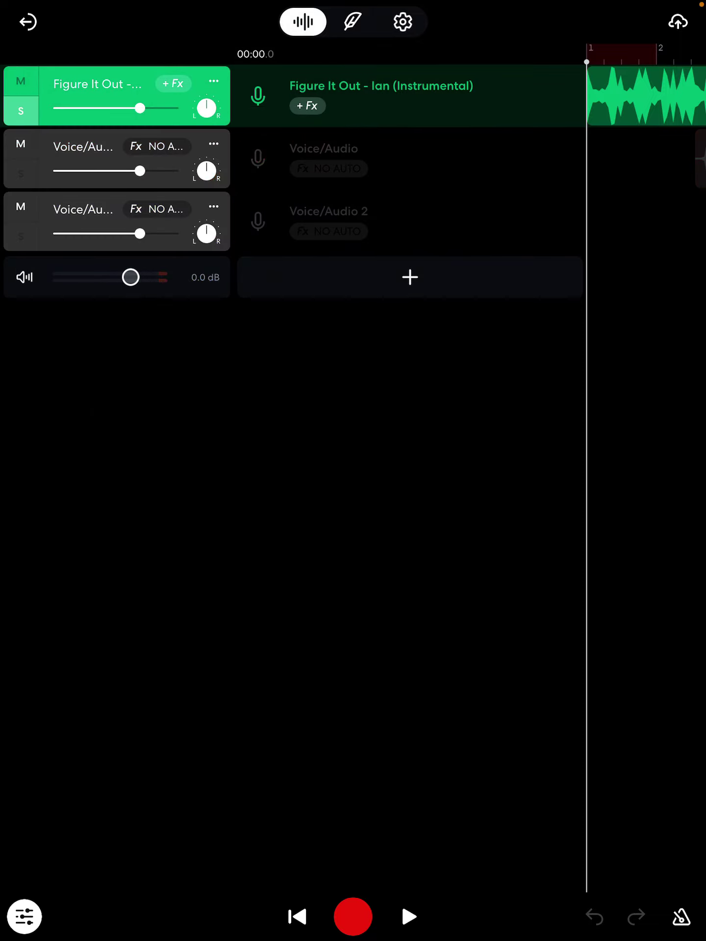
left_click(21, 110)
left_click(20, 81)
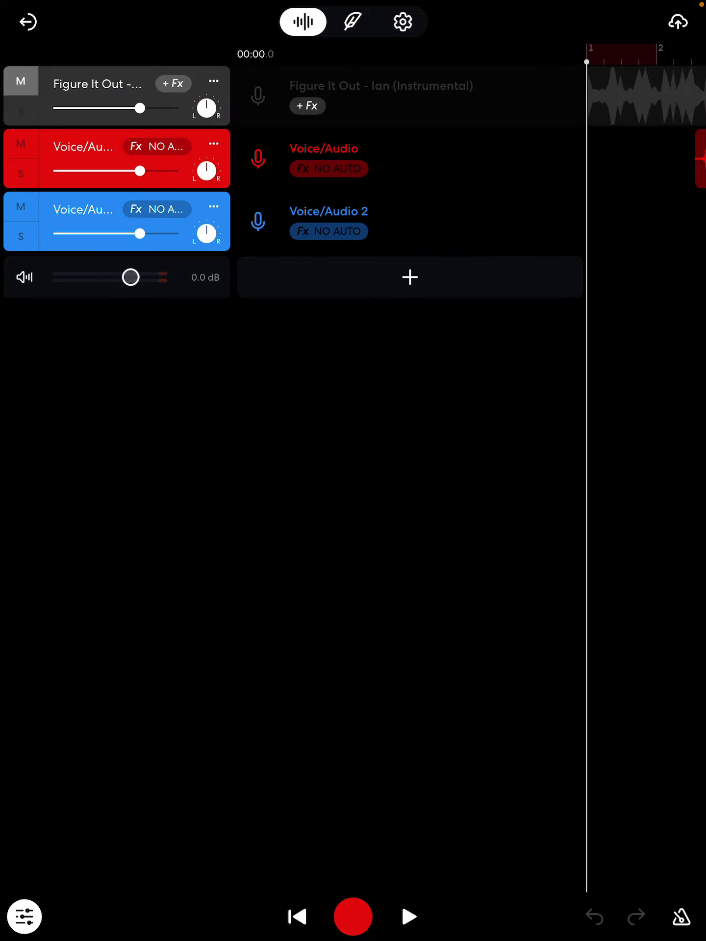
scroll(412, 183, "right", 5)
scroll(412, 183, "left", 5)
left_click(24, 916)
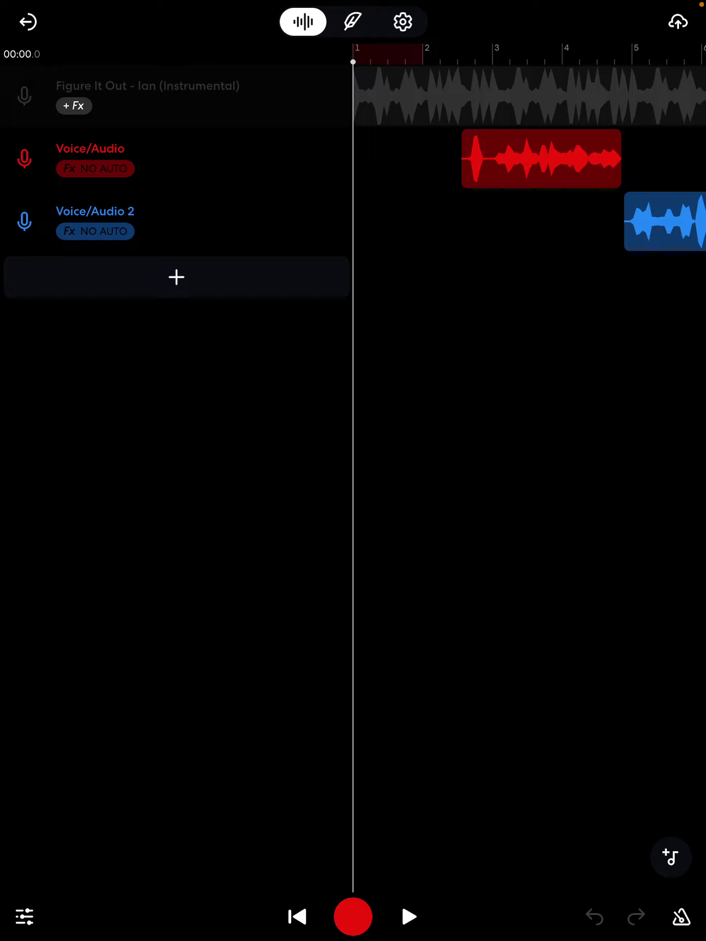
left_click(410, 916)
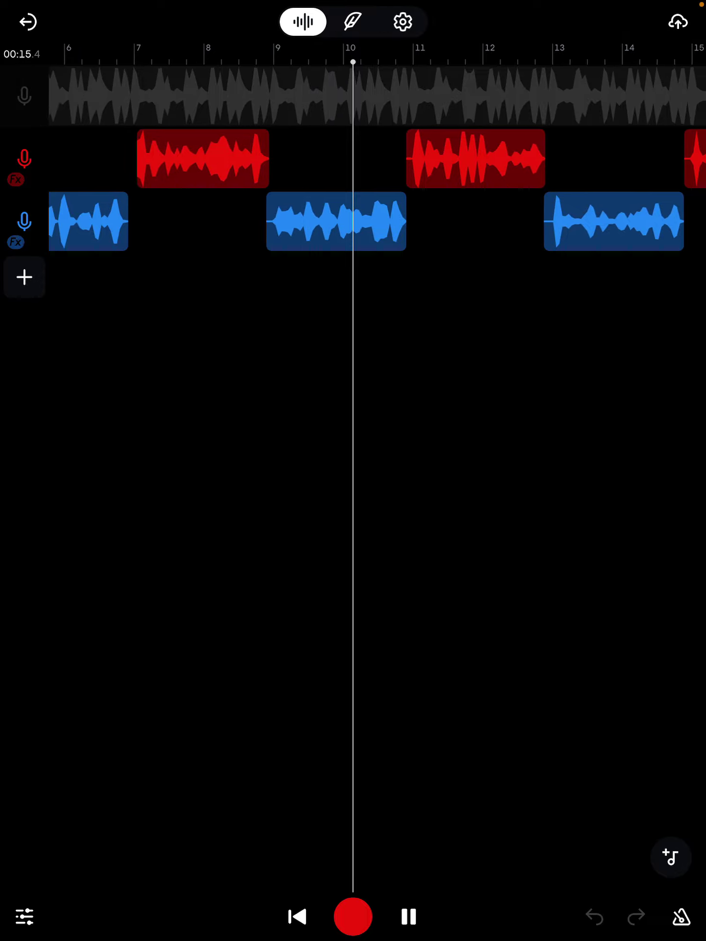
- Pause playback, rewind the timeline to 00:00 and reopen the Voice/Audio waveform editor
left_click(408, 916)
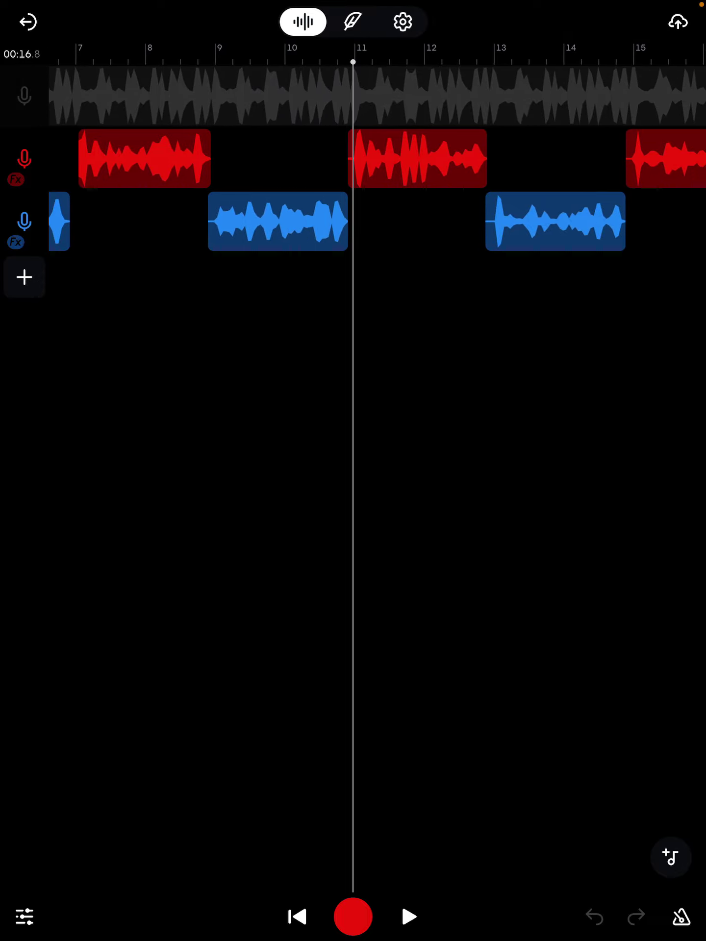
left_click_drag(294, 221, 432, 221)
left_click_drag(294, 441, 588, 442)
left_click(90, 148)
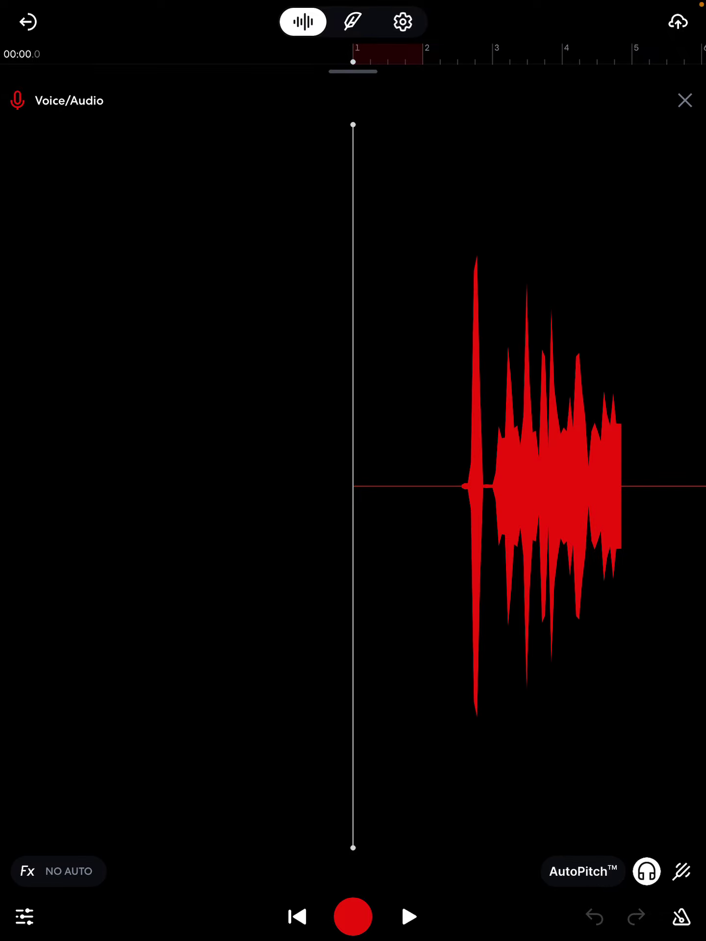
- Close the Voice/Audio editor and unmute Figure It Out in the mixer
left_click(685, 100)
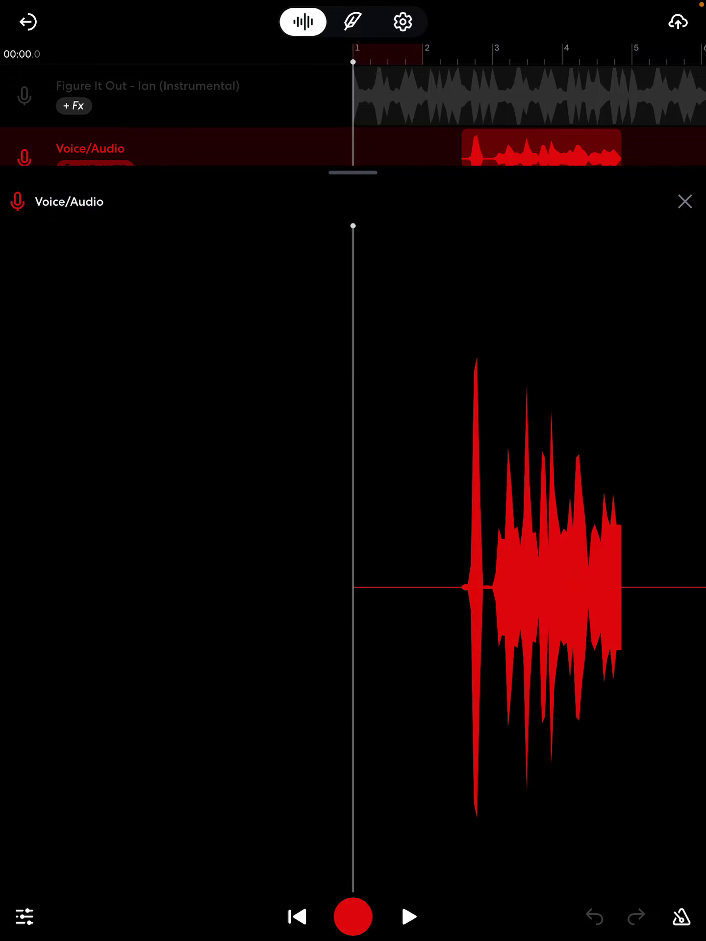
left_click(684, 202)
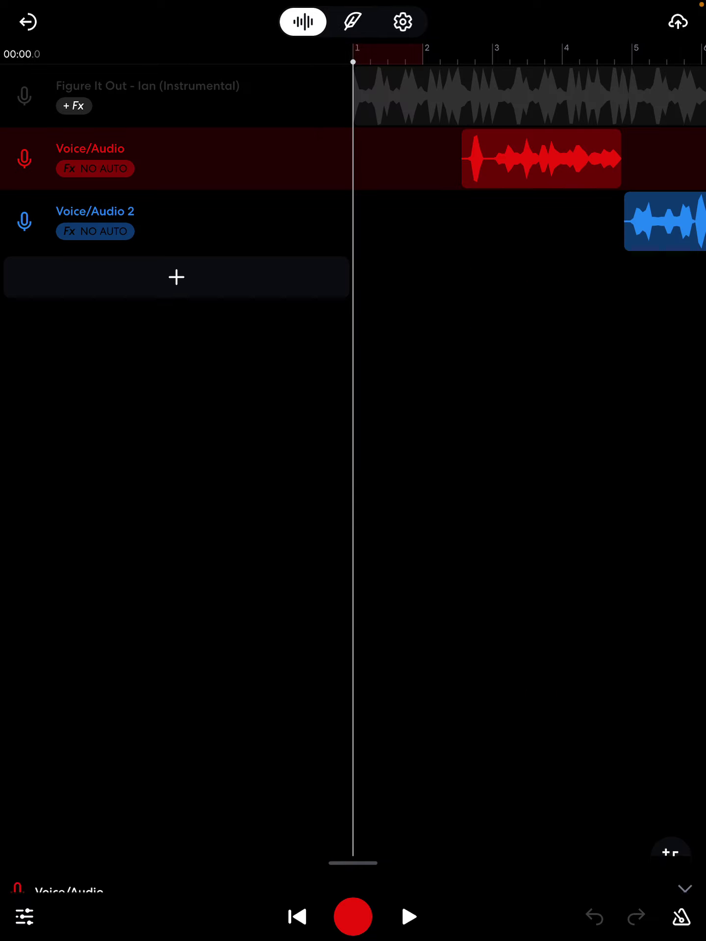
left_click(24, 916)
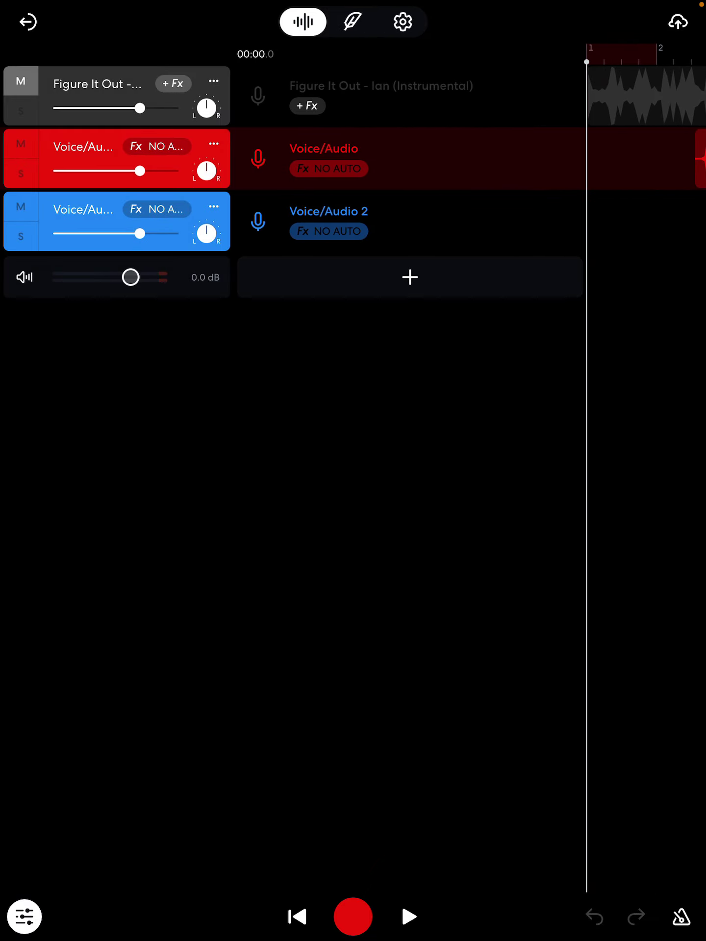
left_click(20, 81)
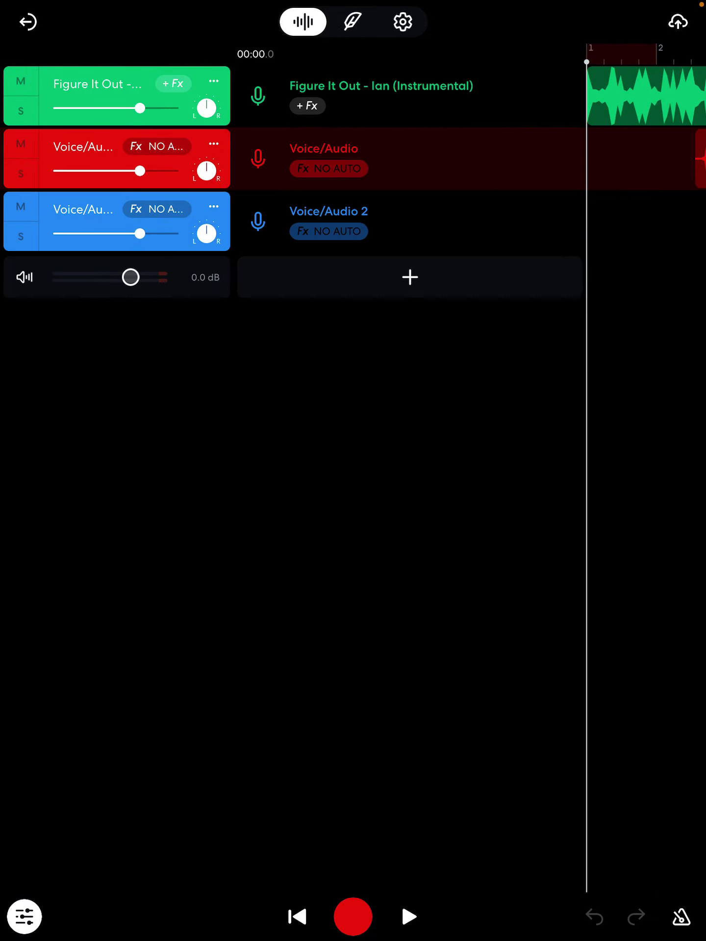
left_click(24, 916)
- Play the full mix with the instrumental and both vocals past 01:02
left_click(409, 916)
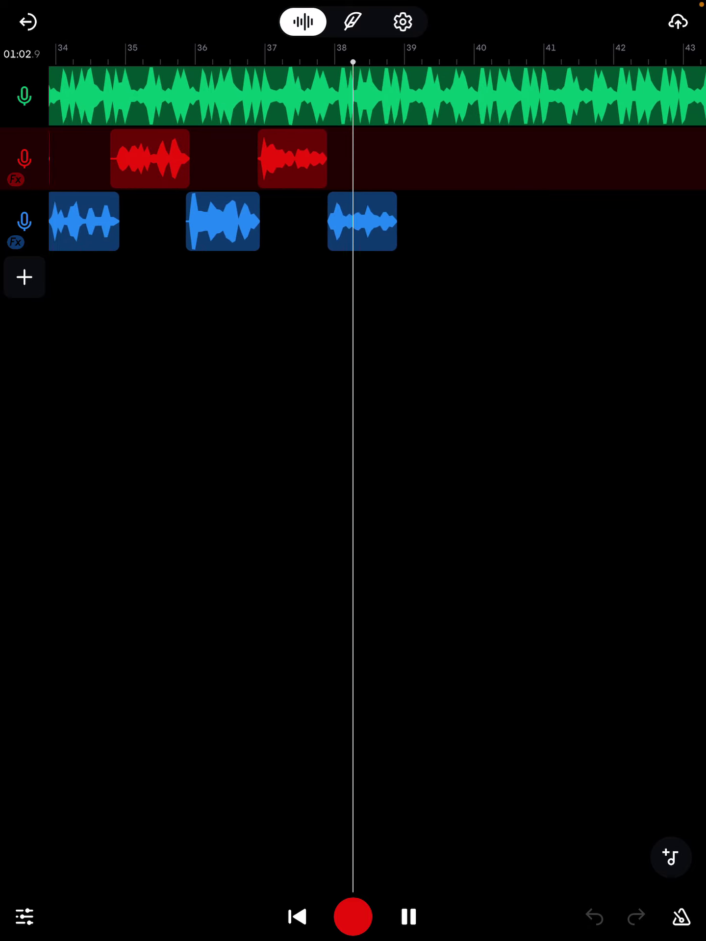
- Stop playback at 1:04 and open the Voice/Audio NO AUTO preset on DIGI Comp
left_click(409, 916)
left_click(25, 158)
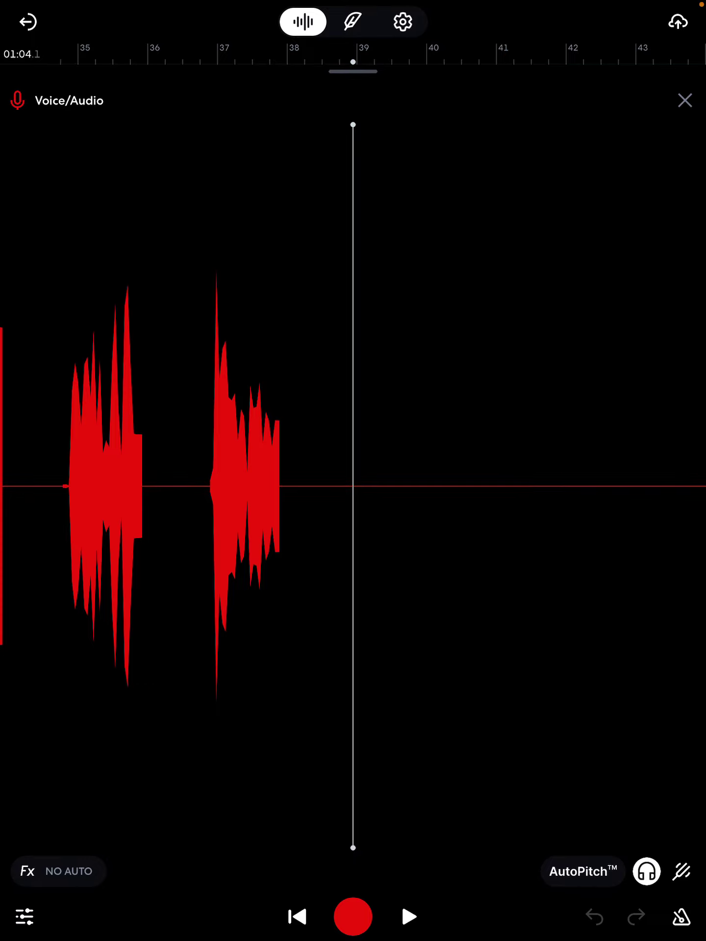
left_click(24, 917)
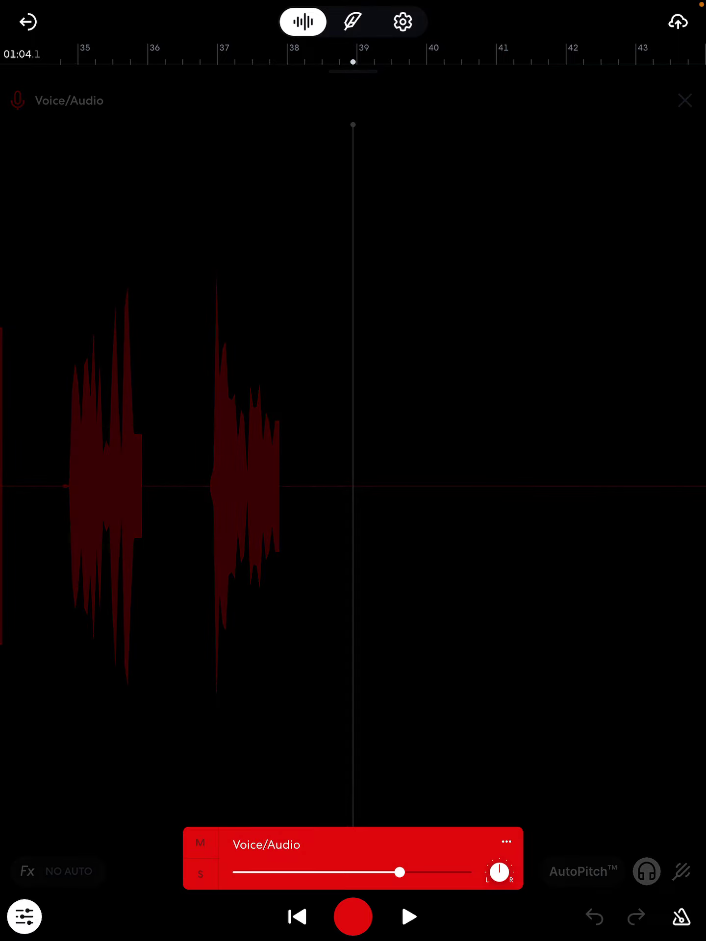
left_click(24, 916)
left_click(58, 871)
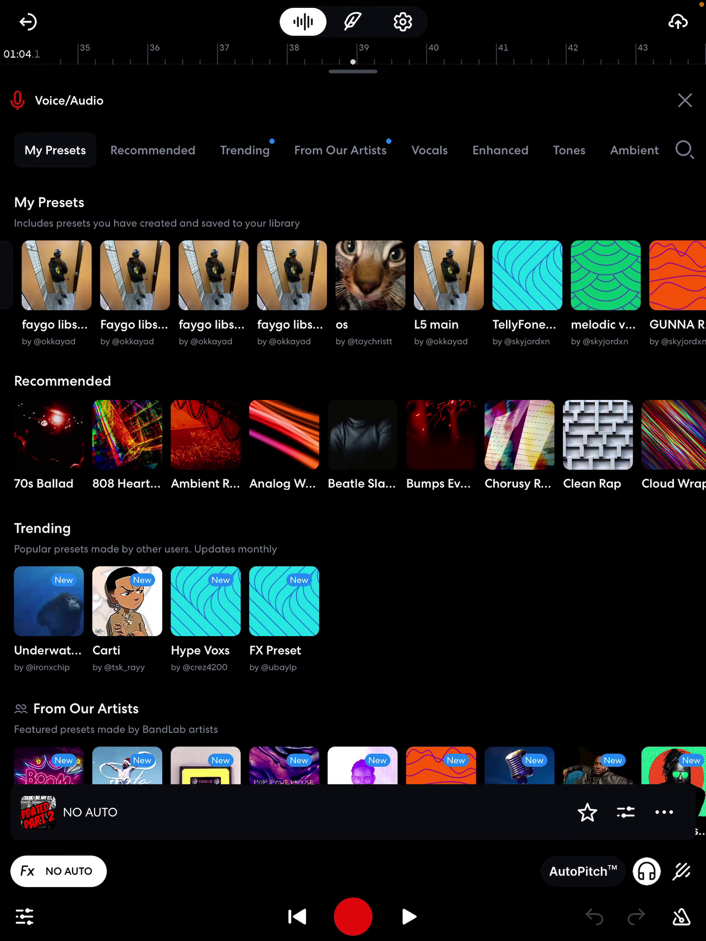
left_click(625, 812)
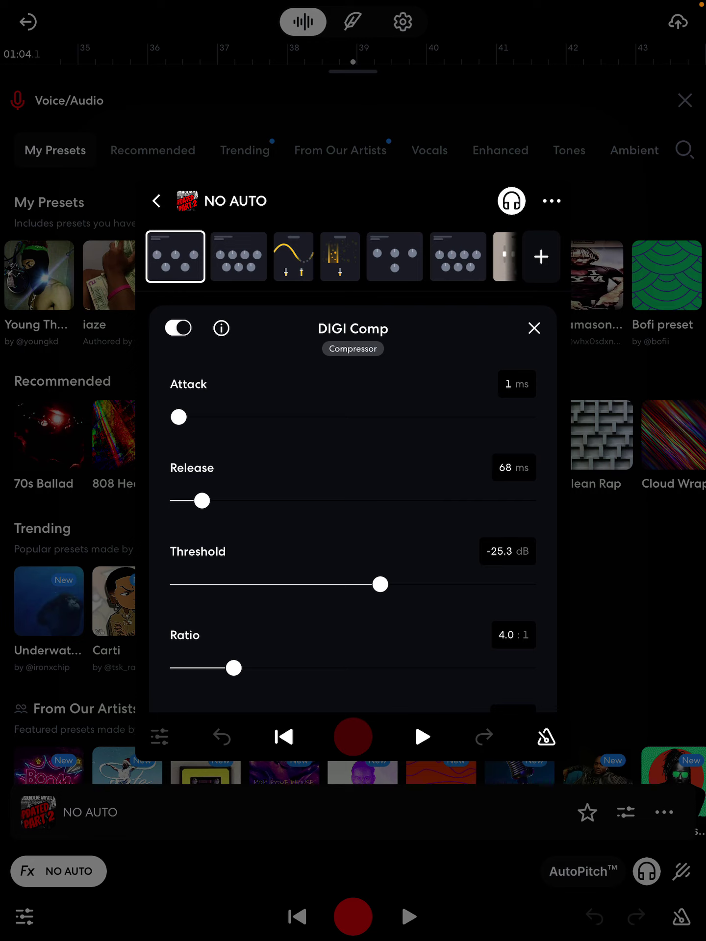
scroll(353, 508, "down", 3)
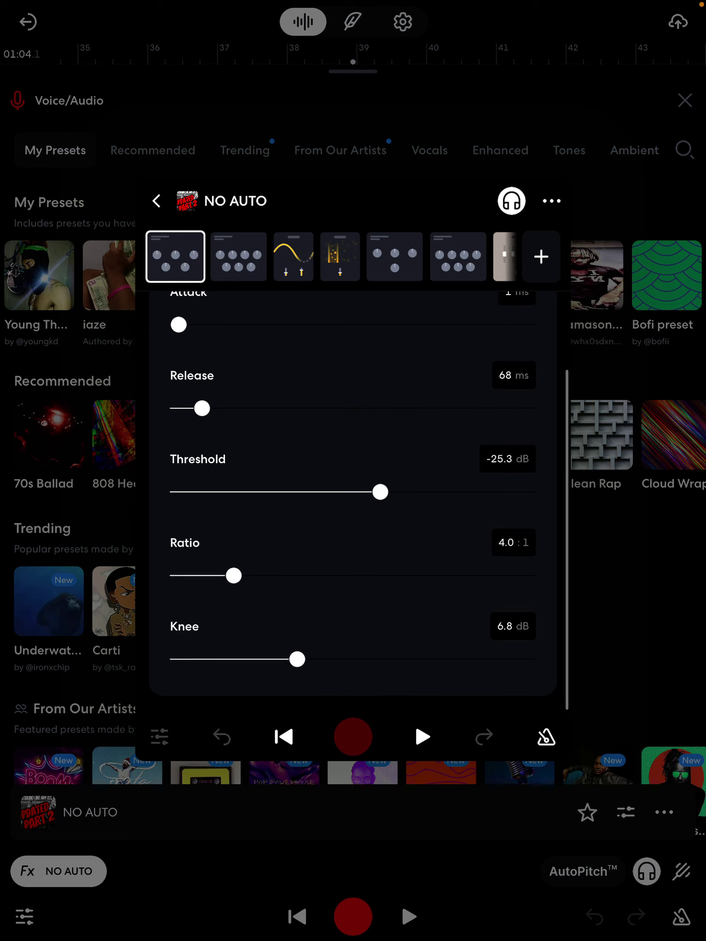
scroll(353, 507, "up", 3)
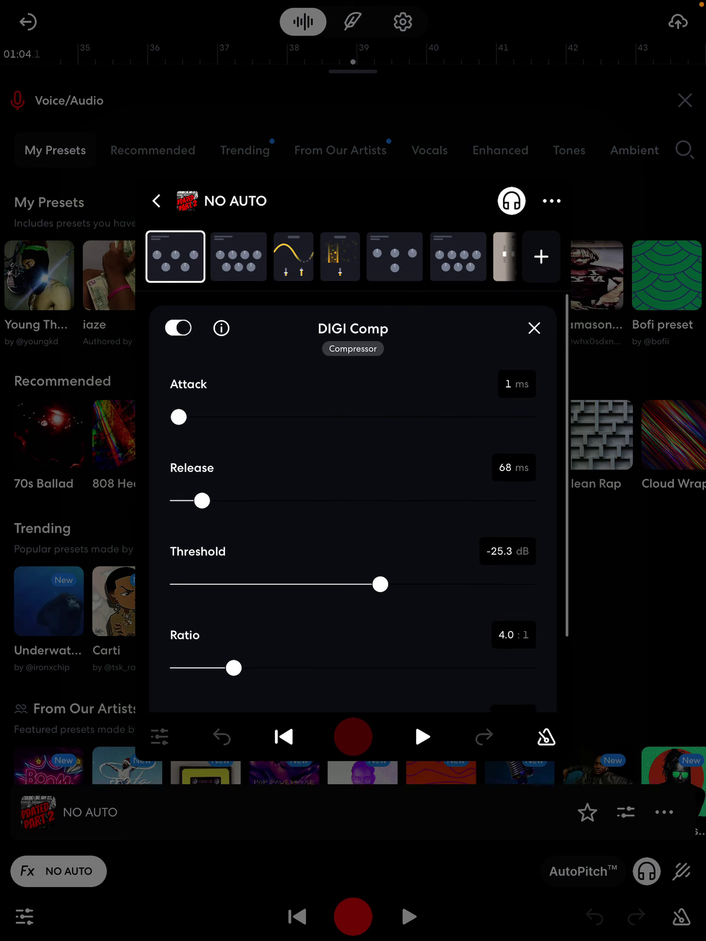
- Show the chain's first D-Delay settings, from Time through Volume
left_click(238, 256)
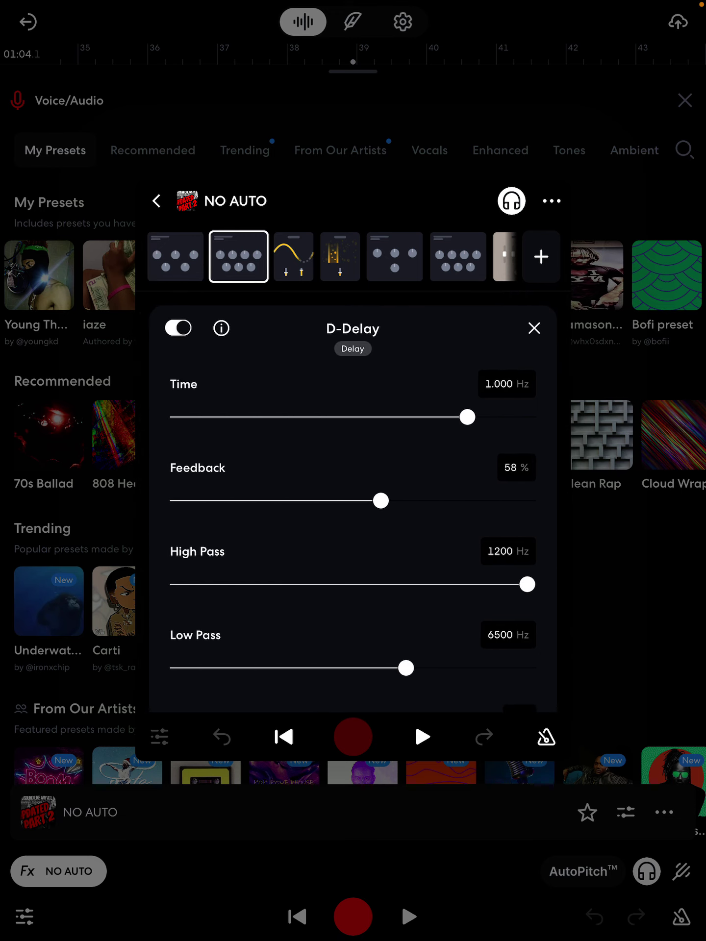
scroll(353, 507, "down", 1)
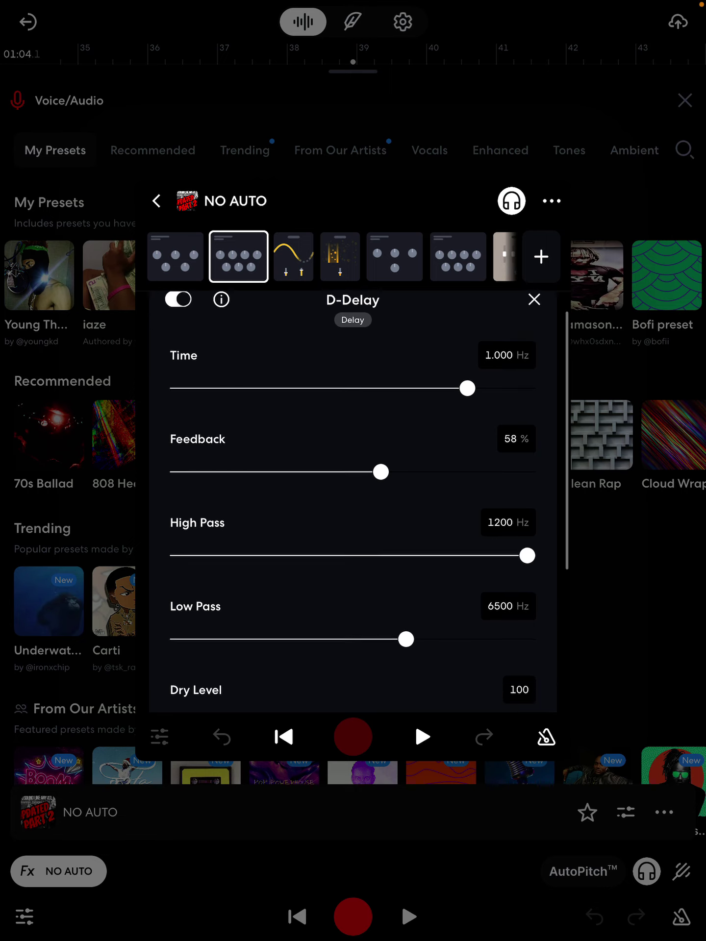
scroll(353, 508, "down", 2)
scroll(353, 507, "down", 2)
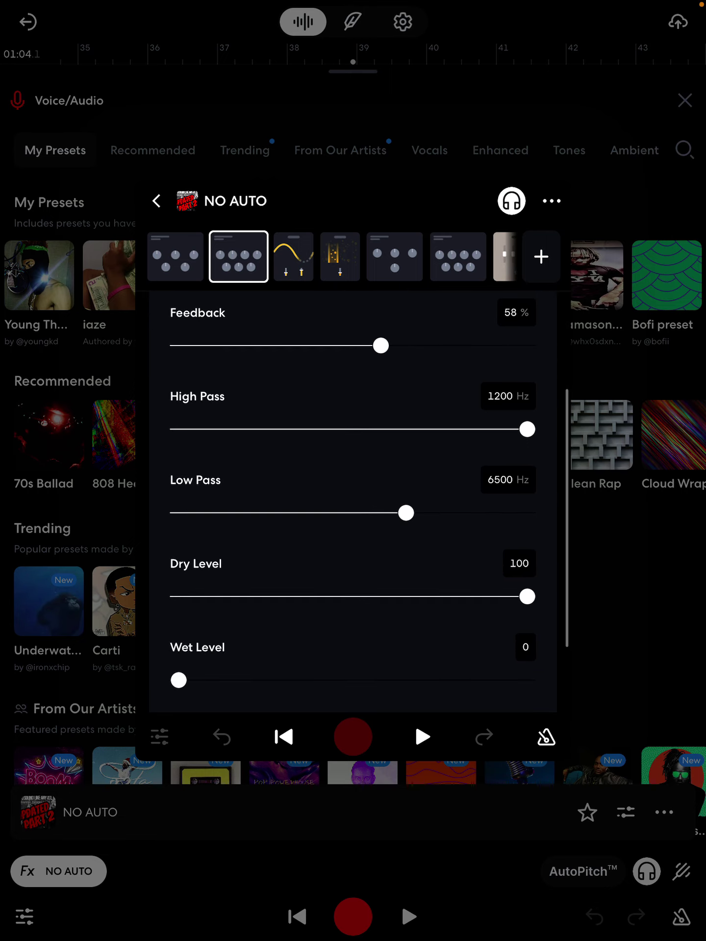
scroll(353, 500, "down", 1)
scroll(353, 500, "down", 2)
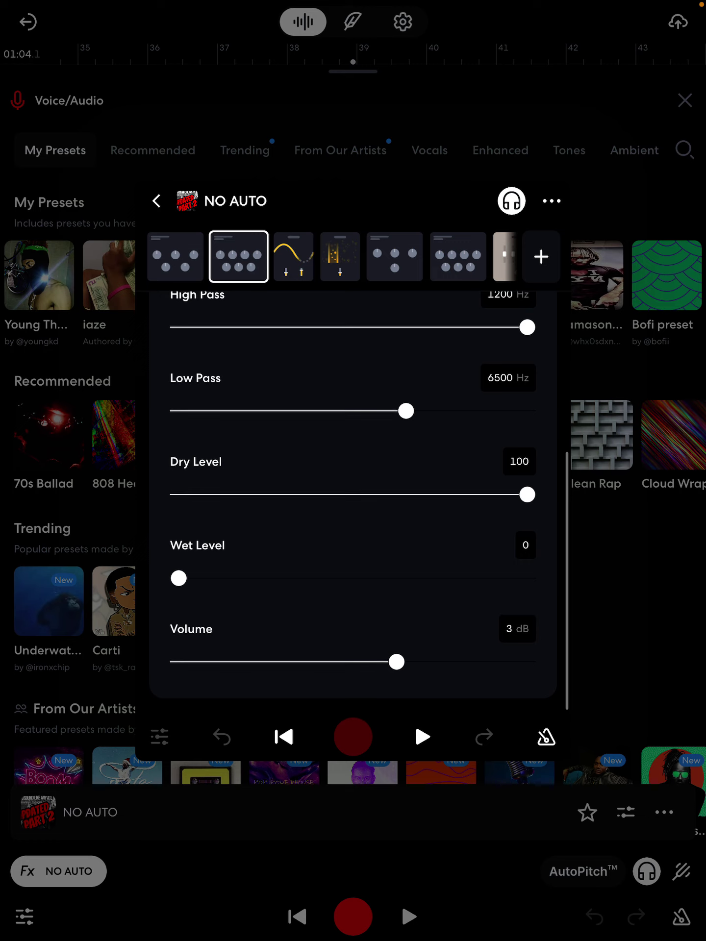
scroll(352, 500, "up", 5)
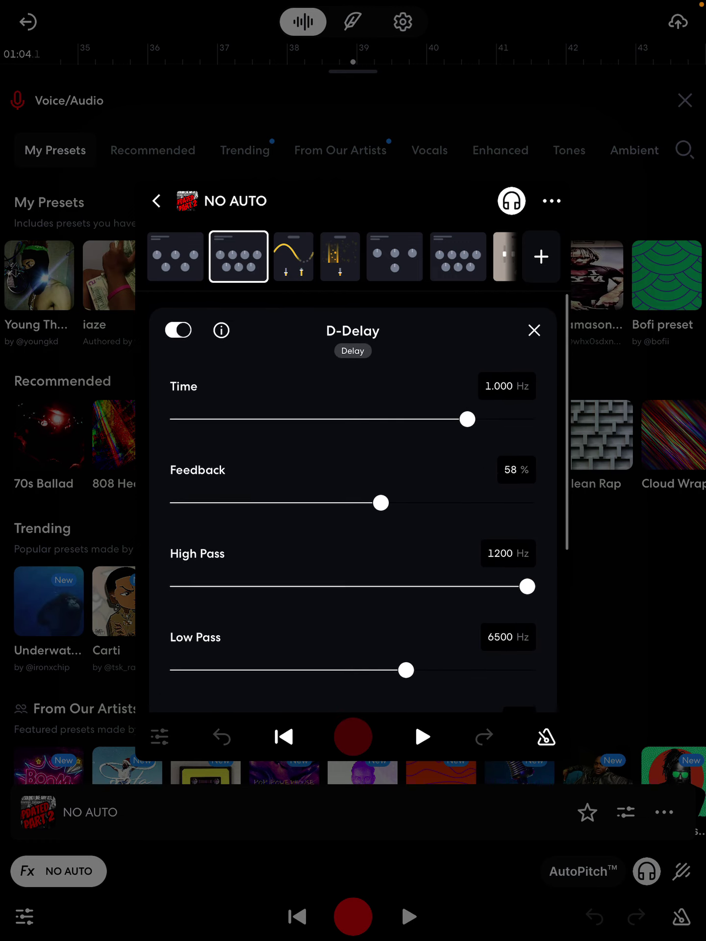
- Review the Noise Gate, DeEsser, EQ3-M and second D-Delay settings in turn
left_click(294, 256)
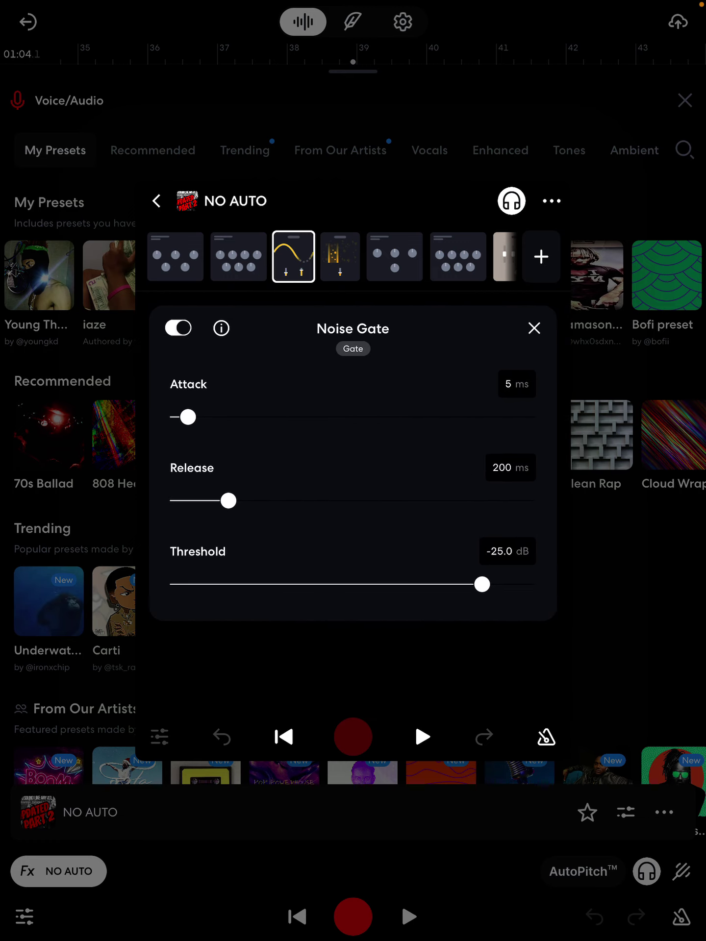
left_click(340, 257)
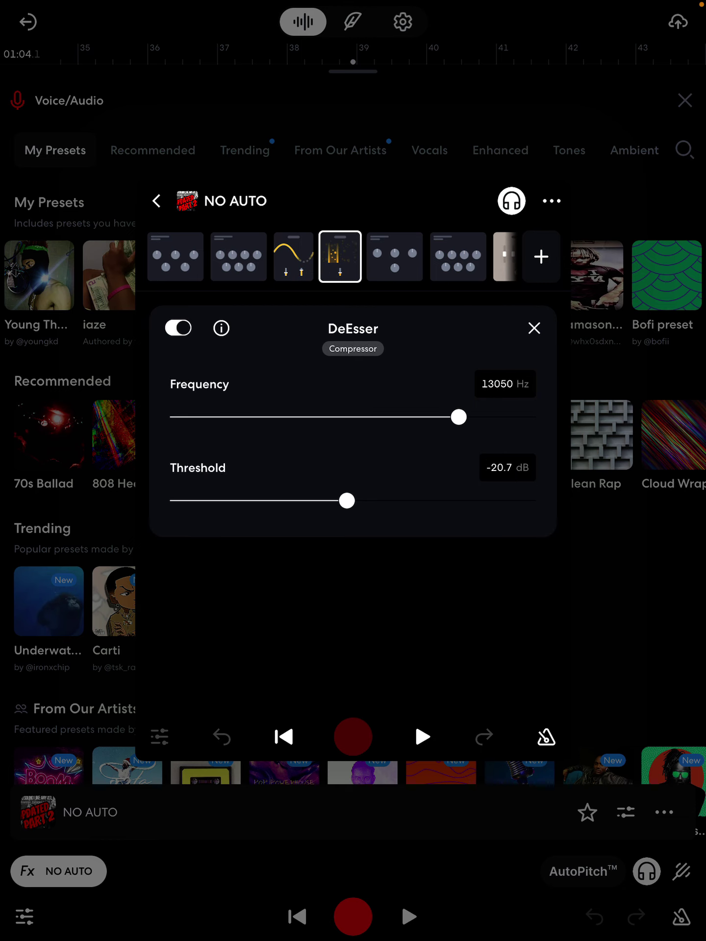
left_click(394, 256)
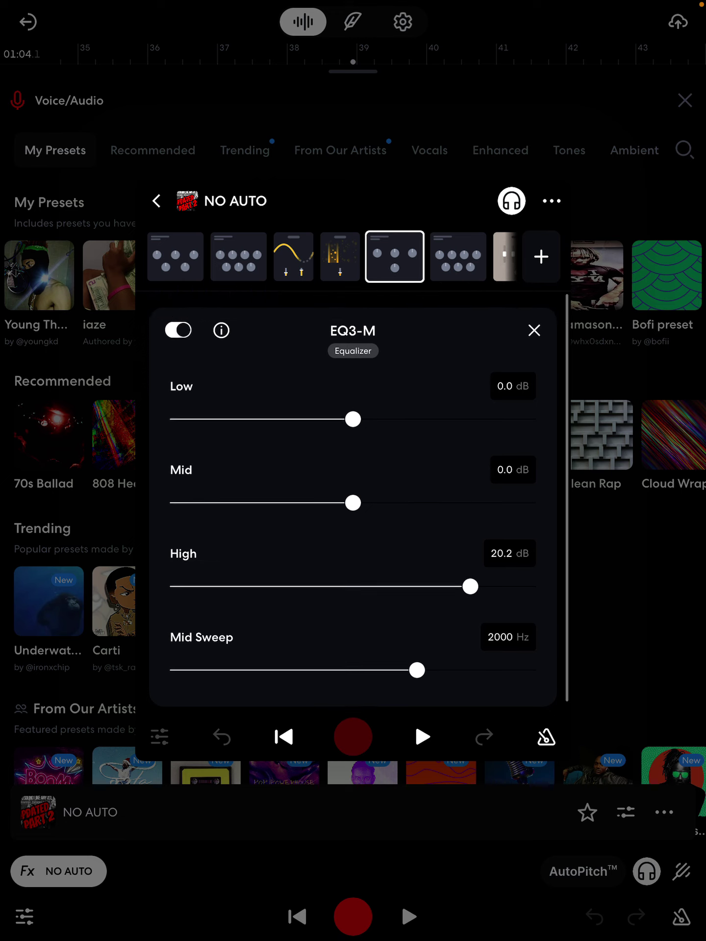
left_click(458, 256)
scroll(353, 257, "right", 2)
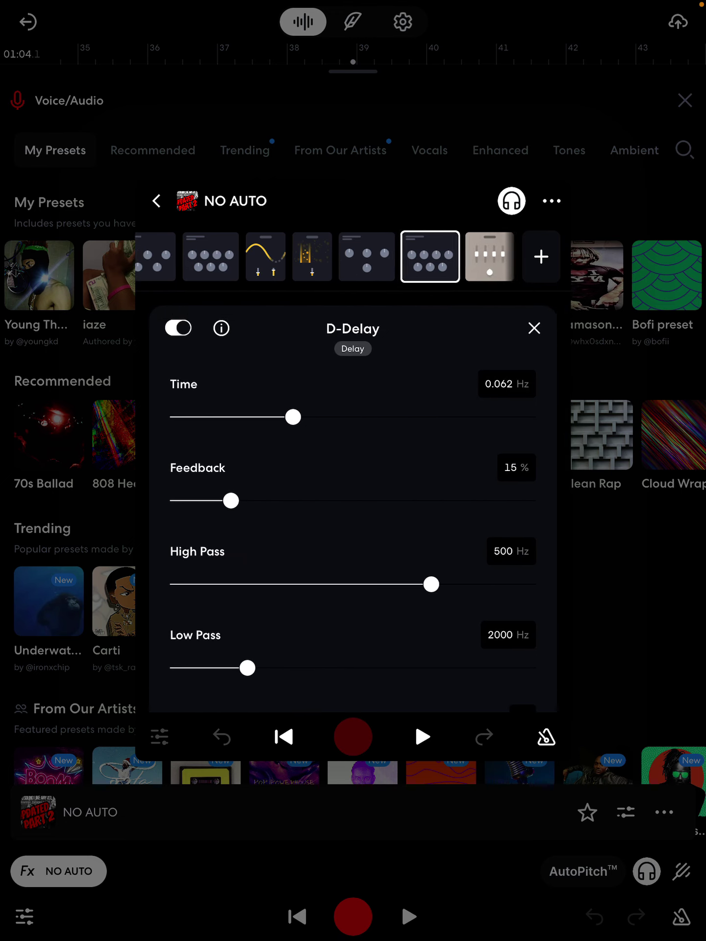
scroll(354, 514, "down", 2)
scroll(354, 500, "down", 3)
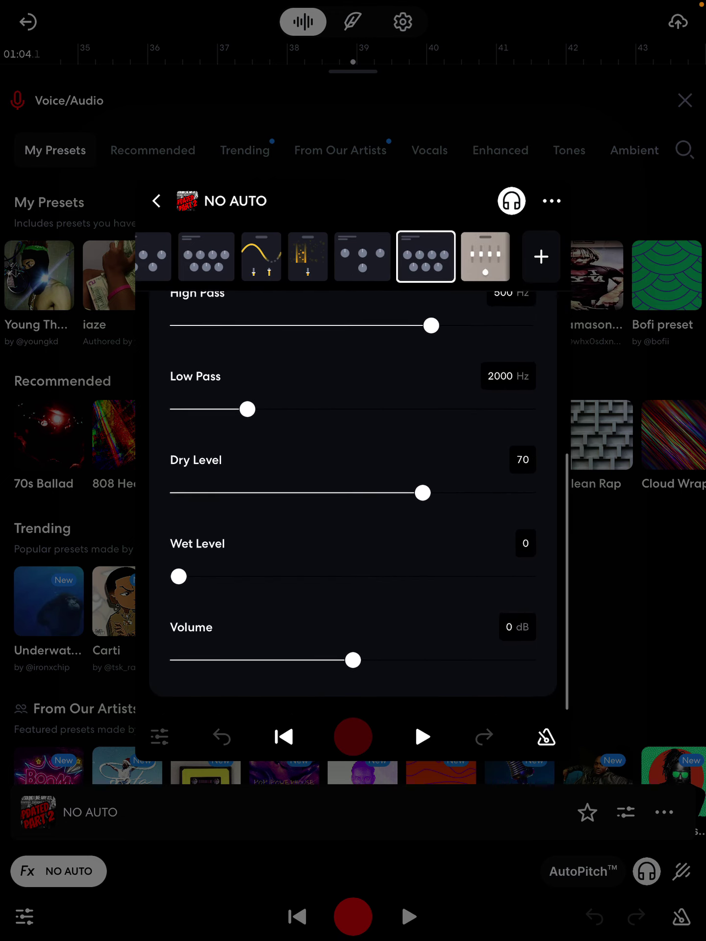
scroll(353, 500, "up", 5)
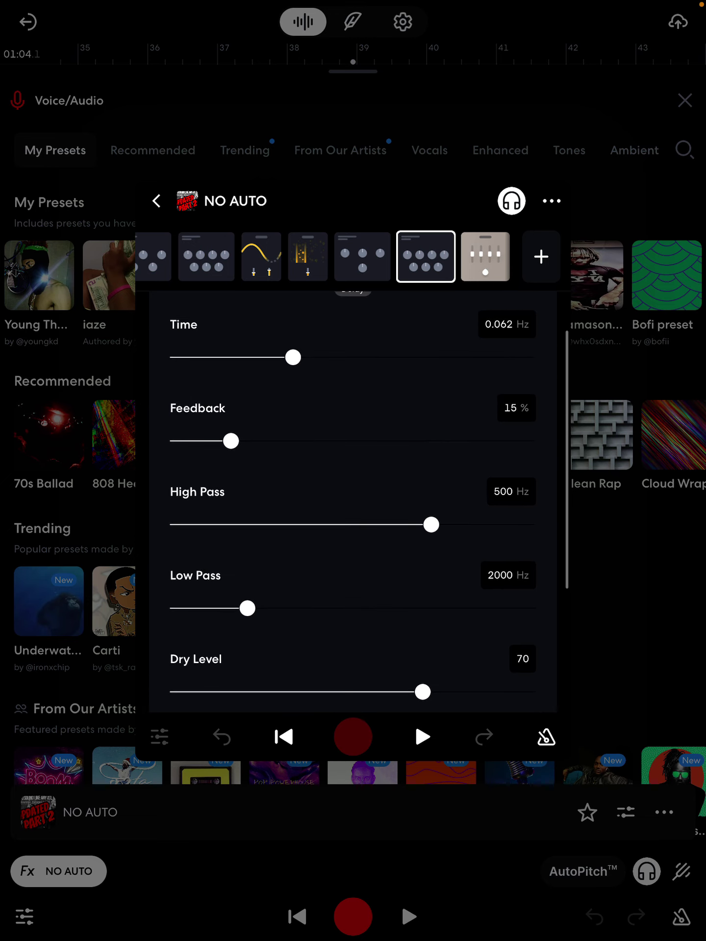
scroll(353, 500, "up", 2)
- Review the Graphic EQ bands down to Level, with 6.4k Hz at +4.7 dB
left_click(485, 257)
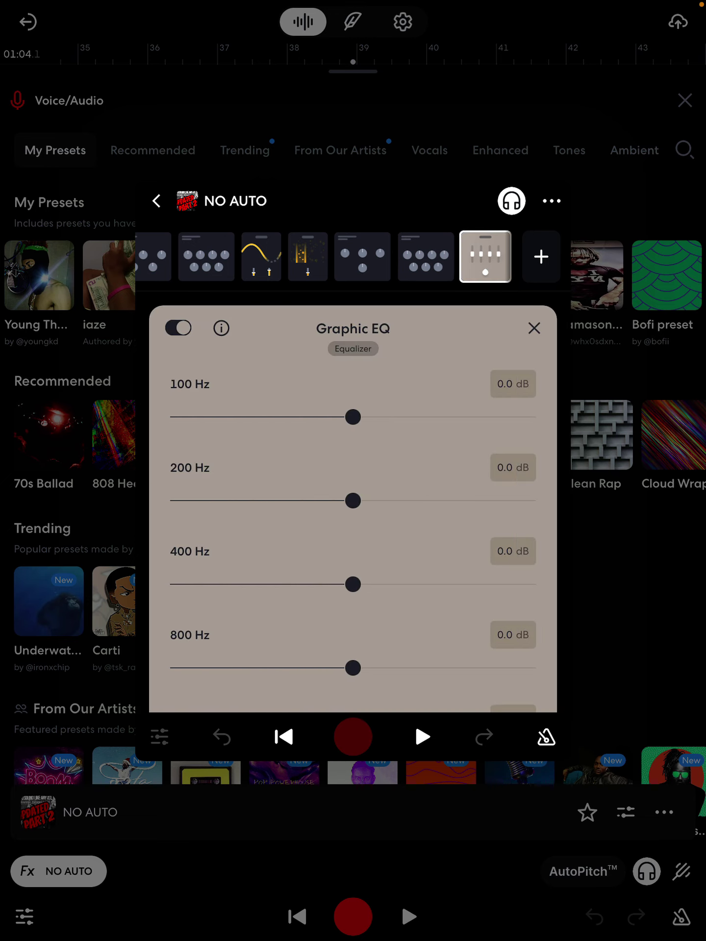
scroll(354, 500, "down", 2)
scroll(353, 500, "down", 3)
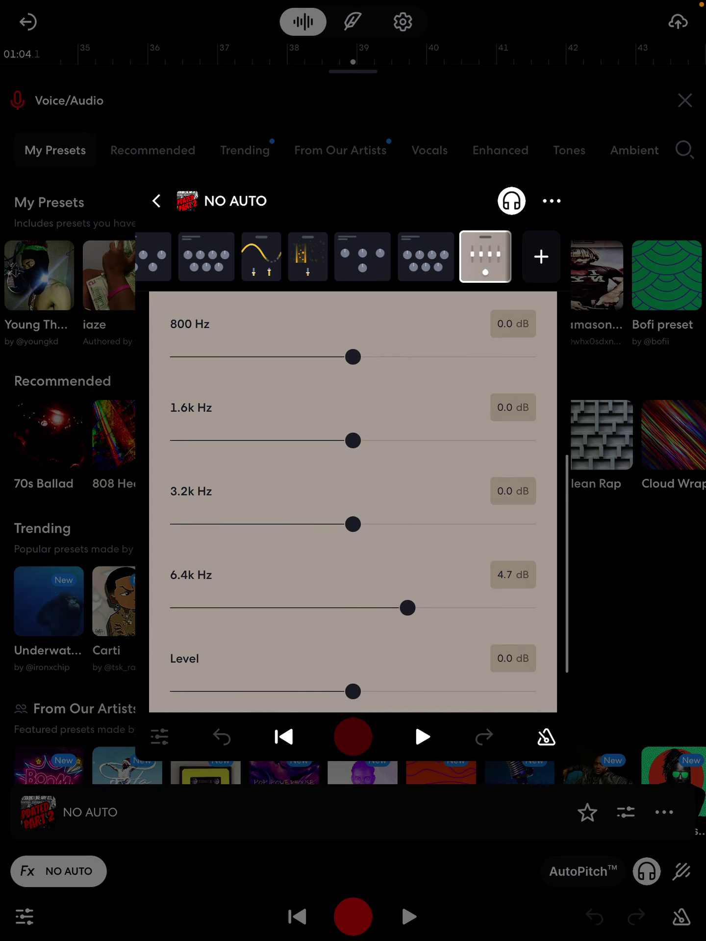
scroll(353, 500, "up", 1)
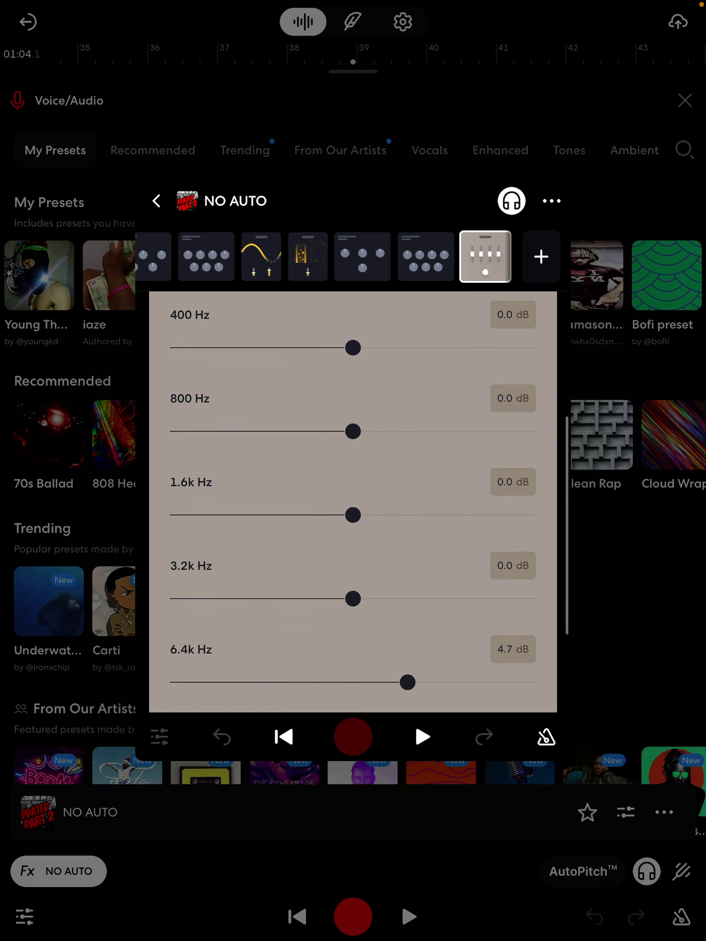
scroll(353, 500, "up", 1)
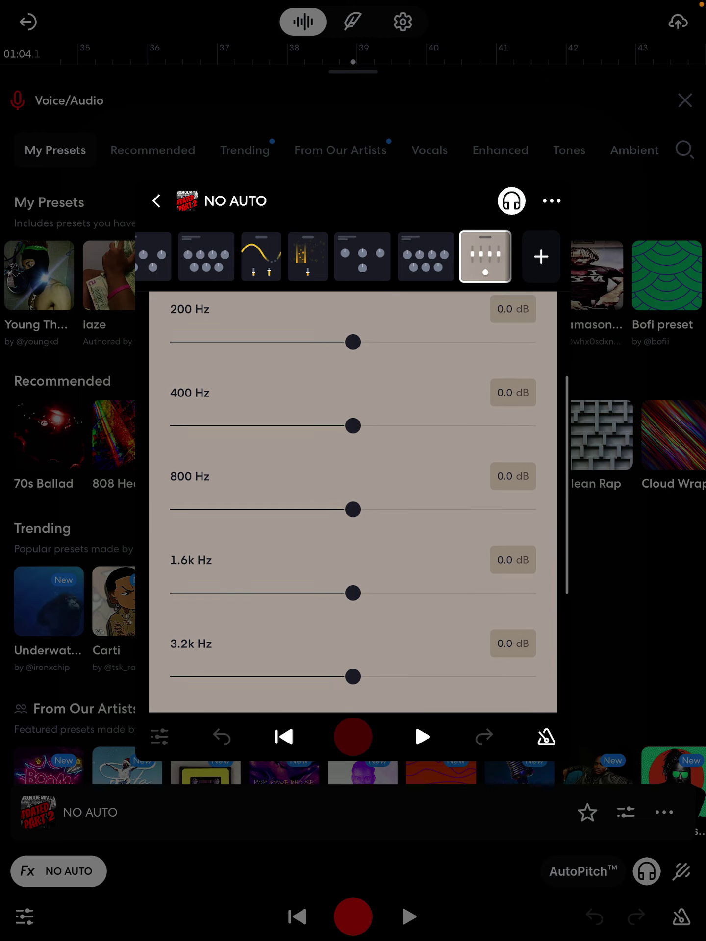
scroll(353, 500, "up", 2)
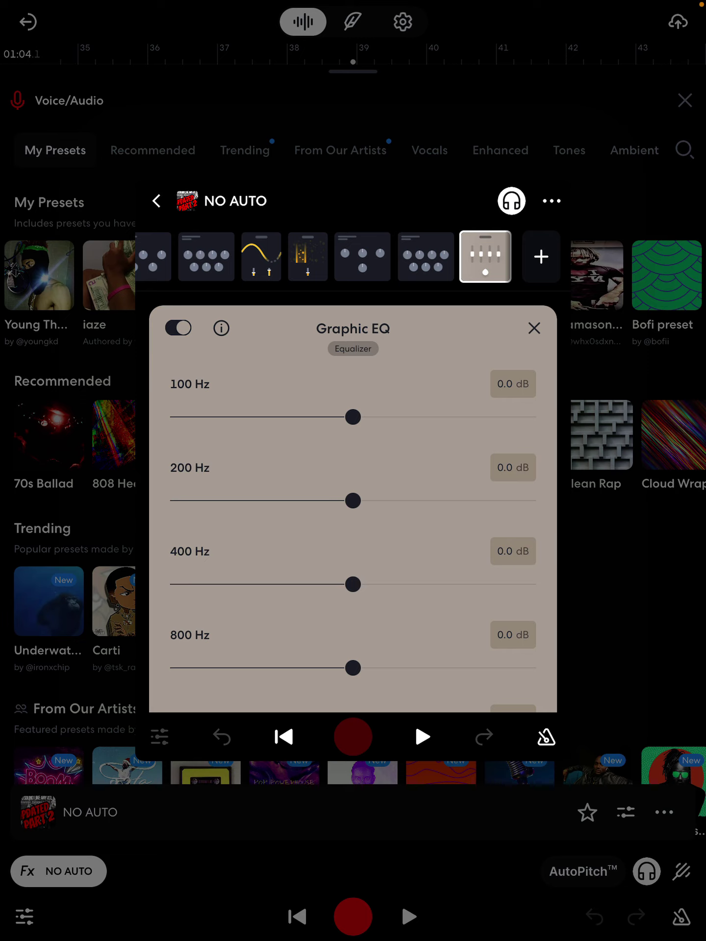
scroll(331, 258, "right", 2)
- Go back to DIGI Comp, then dismiss the effect editor and NO AUTO presets browser
left_click(175, 256)
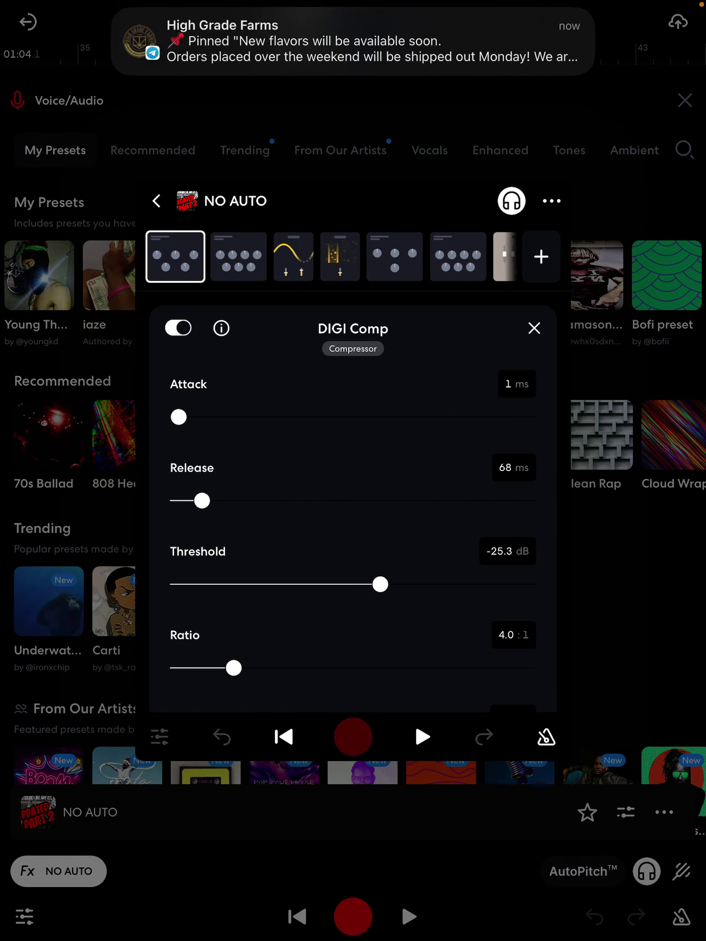
left_click_drag(354, 200, 353, 662)
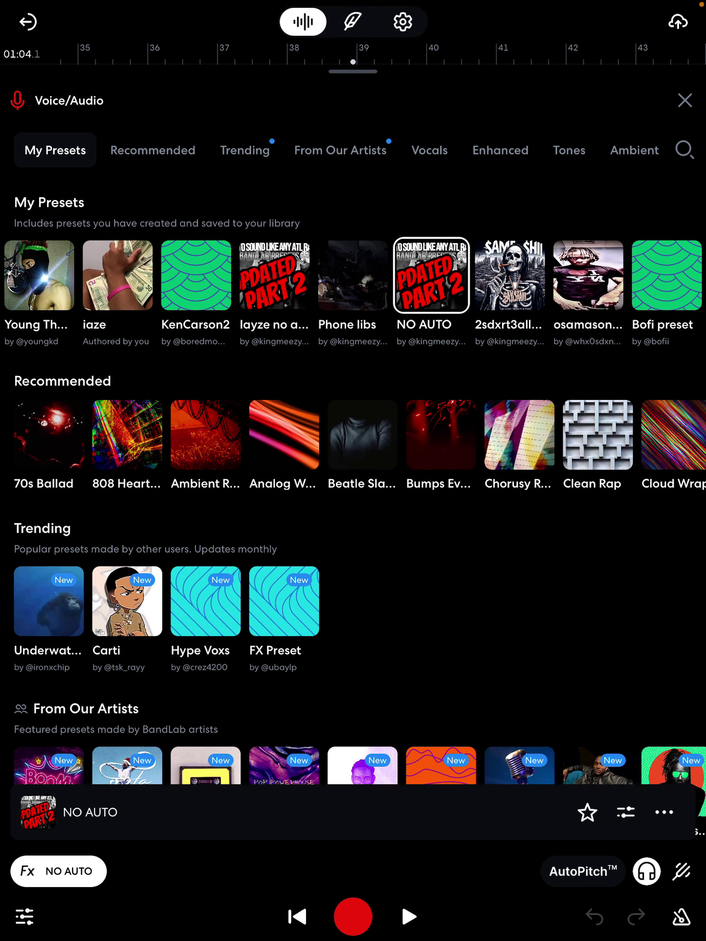
left_click(58, 872)
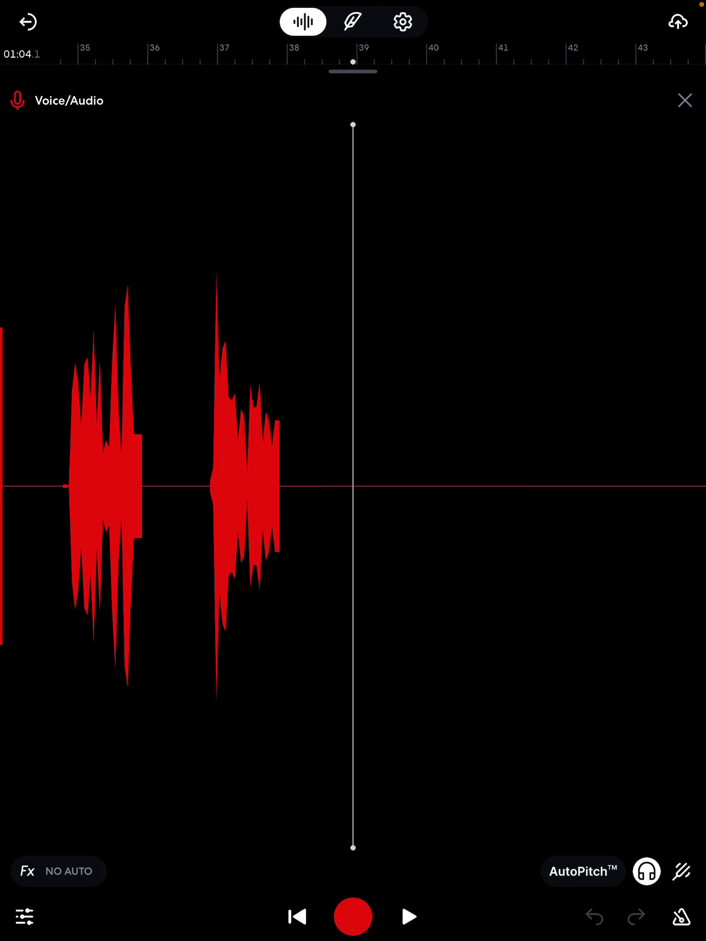